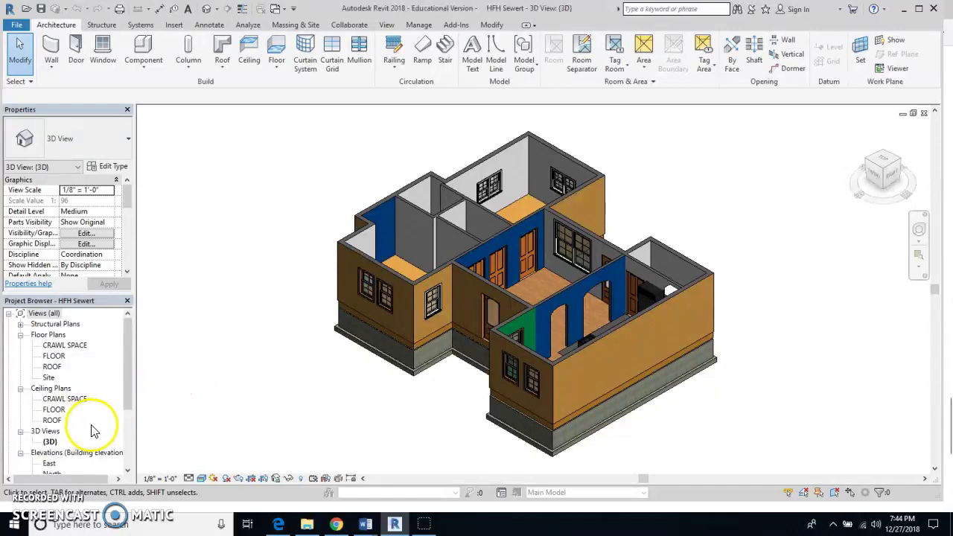
- Scroll the Project Browser down toward the Building Elevations list
left_click_drag(129, 391, 131, 441)
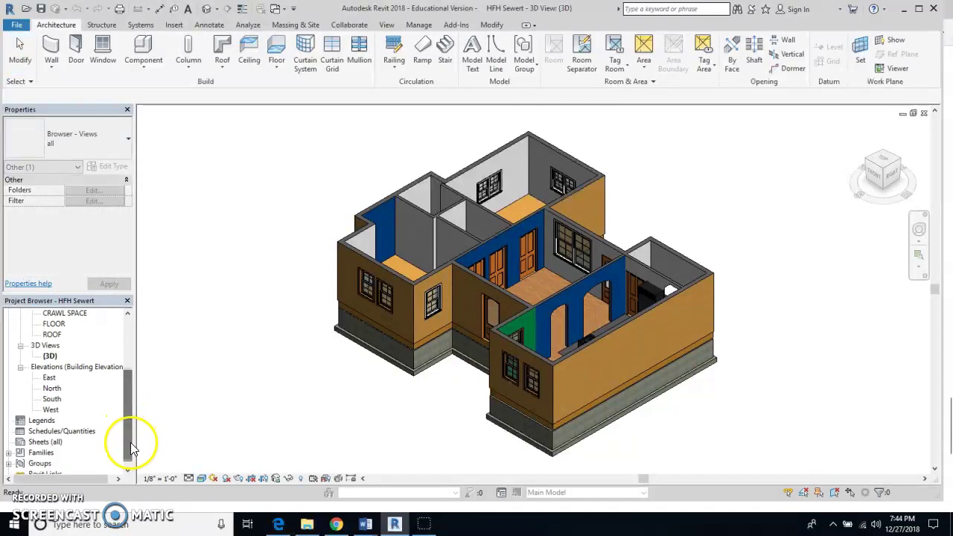
double_click(52, 388)
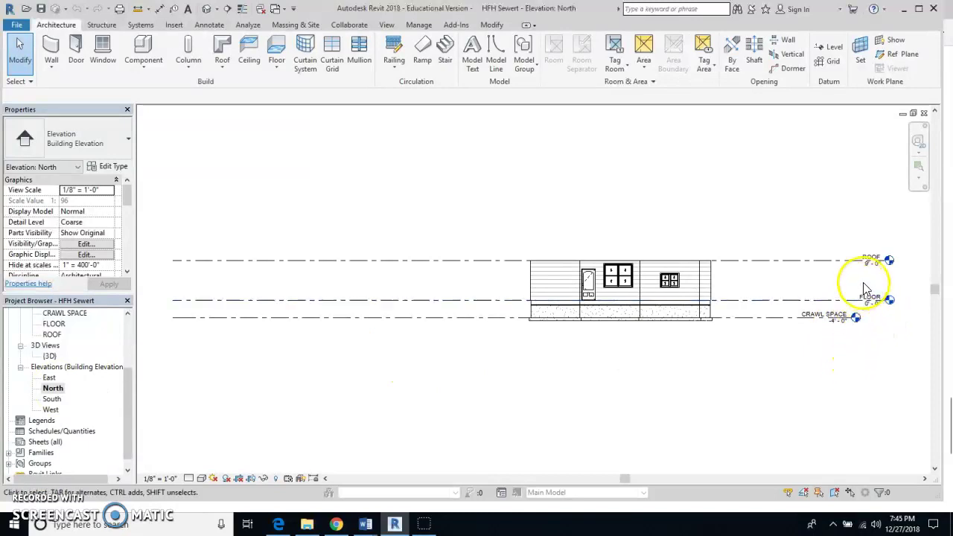
scroll(880, 262, "up", 2)
scroll(877, 261, "up", 2)
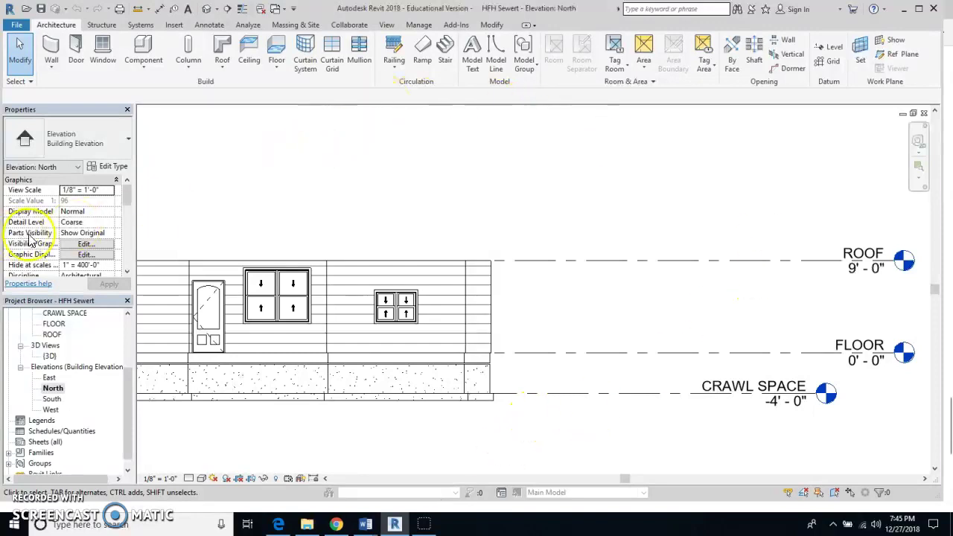
left_click_drag(123, 386, 134, 369)
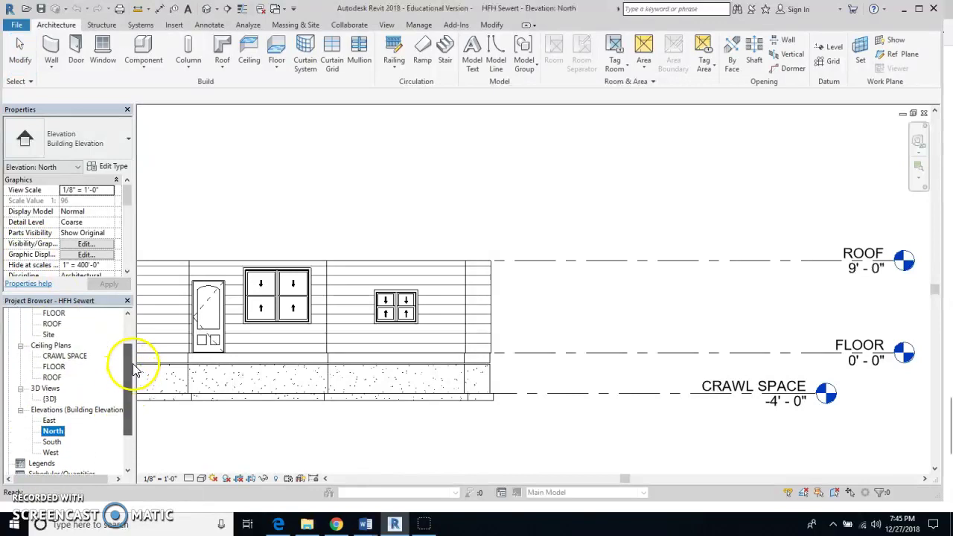
- Open the FLOOR reflected ceiling plan and zoom in on the bathroom area
double_click(54, 367)
left_click(496, 284)
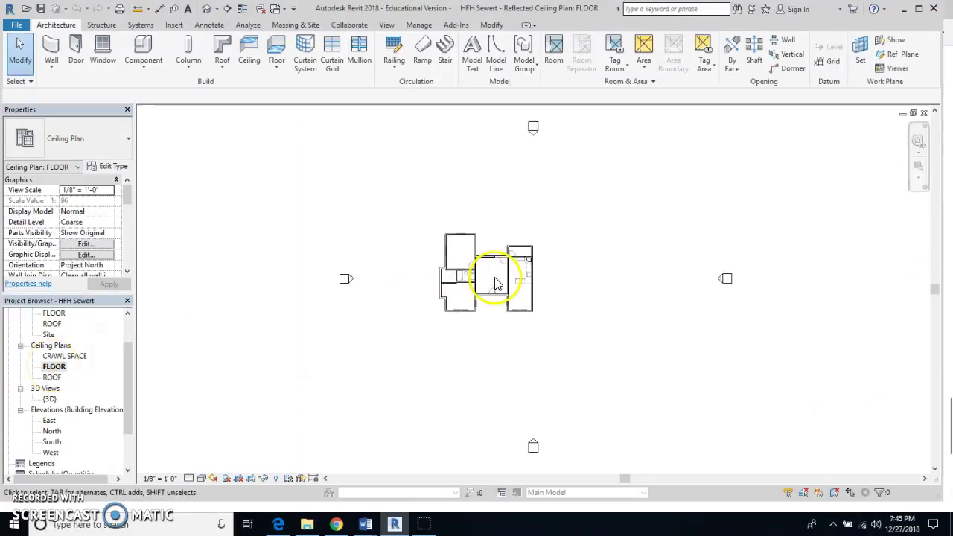
scroll(497, 285, "up", 3)
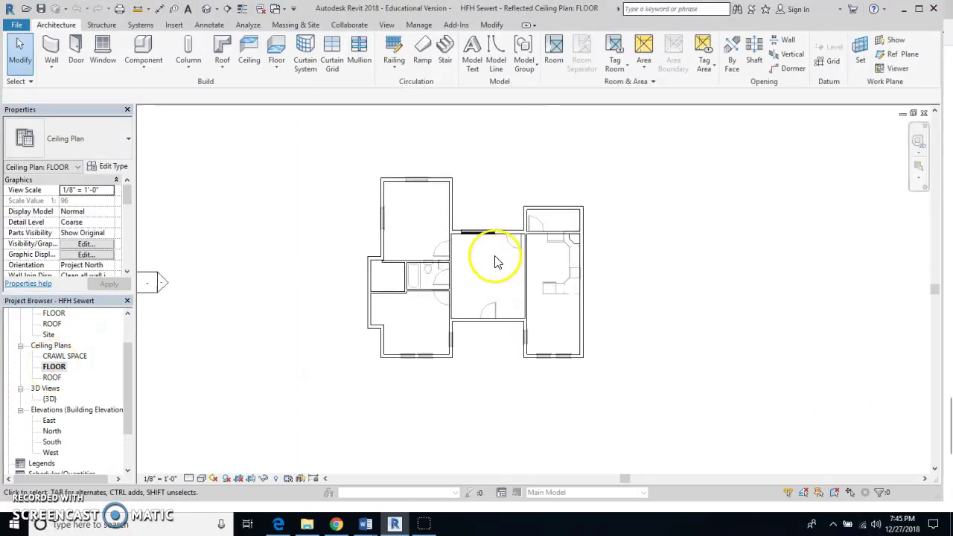
scroll(497, 261, "up", 3)
middle_click_drag(491, 262, 493, 283)
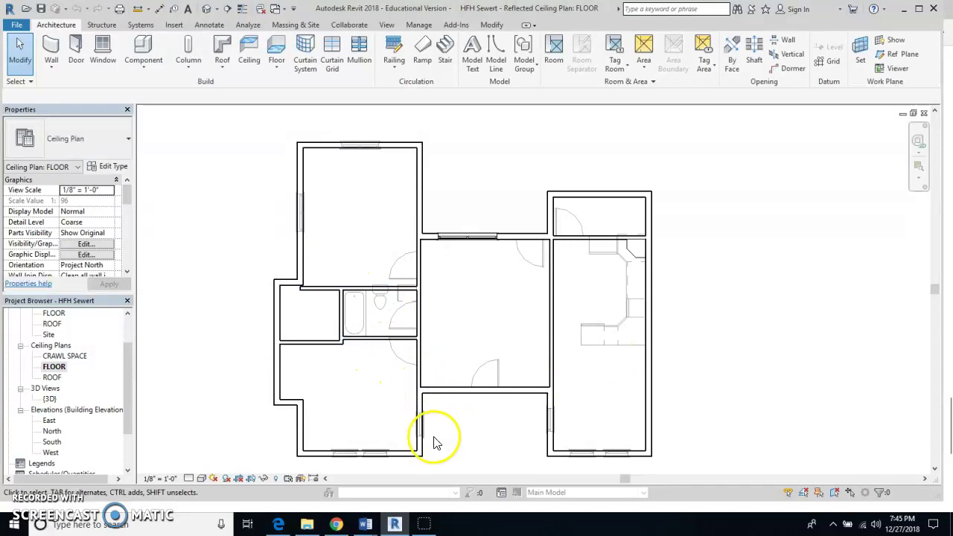
scroll(377, 283, "down", 4)
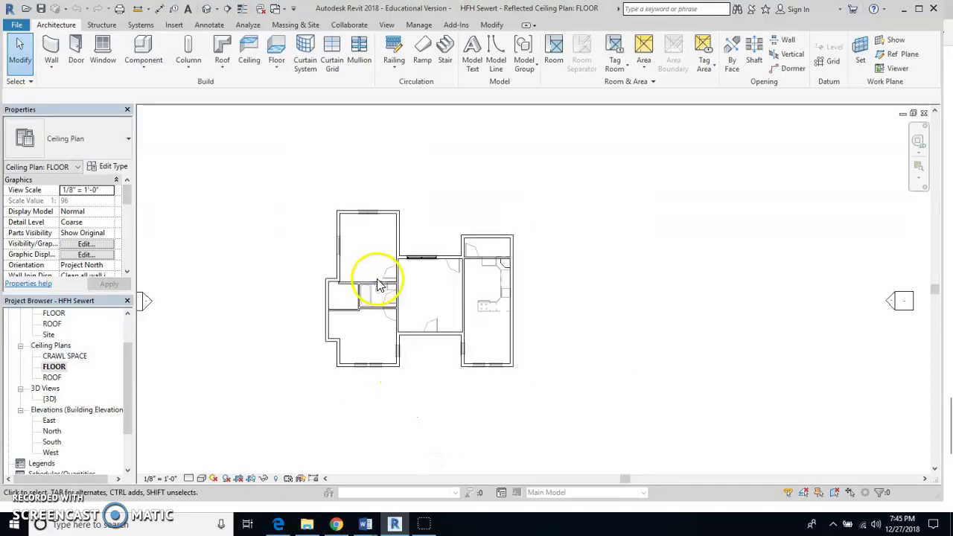
scroll(377, 283, "up", 7)
scroll(376, 283, "up", 3)
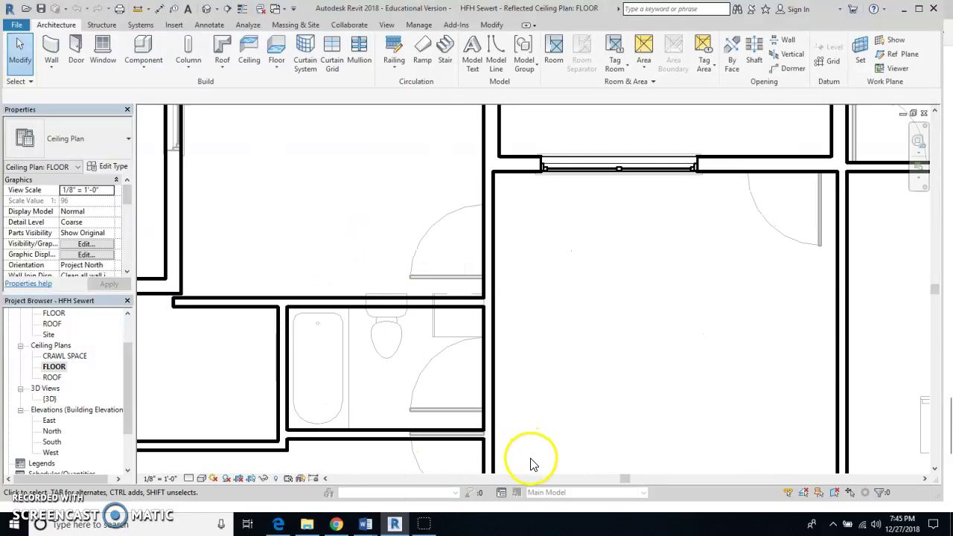
- Inspect the wall above the bathroom, then zoom to fit the whole floor (ZF)
left_click(325, 308)
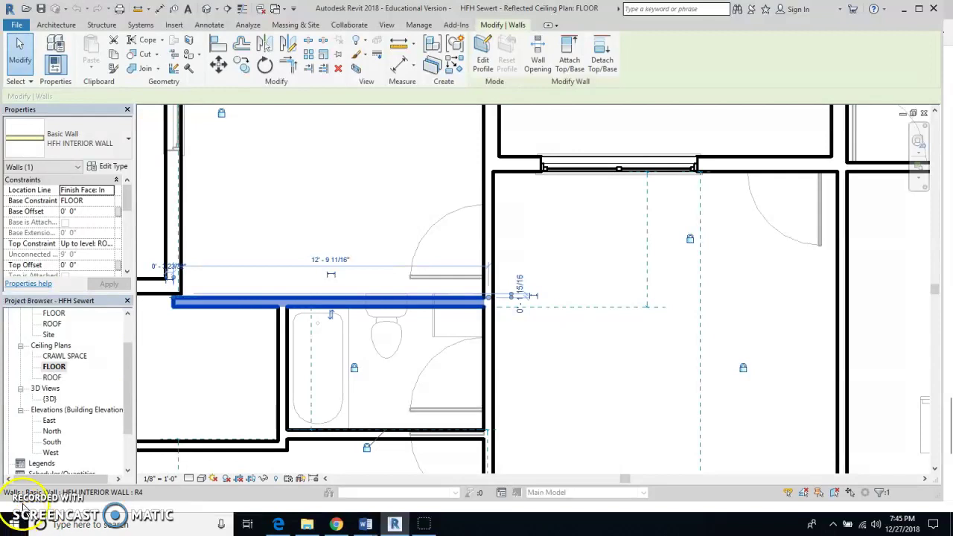
left_click(213, 372)
key("z")
key("f")
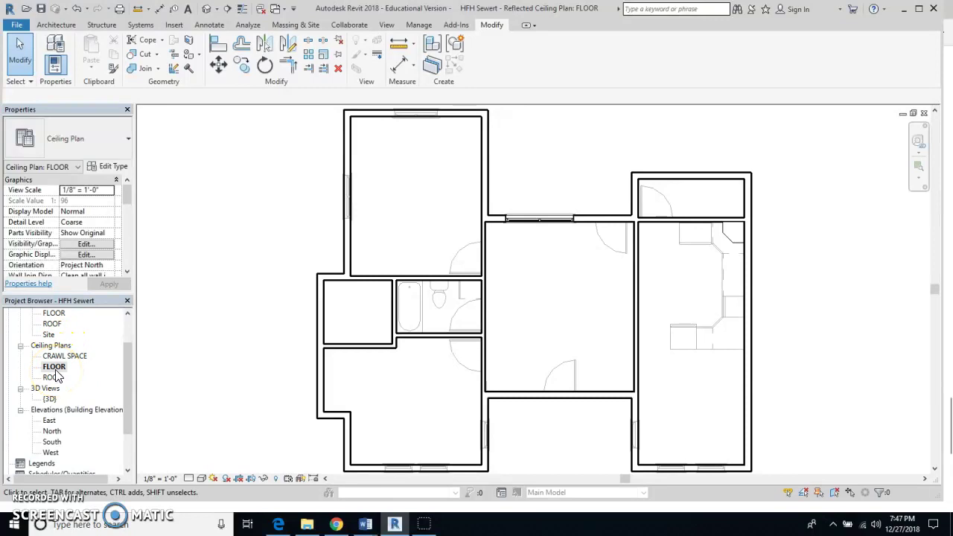
left_click_drag(128, 189, 131, 218)
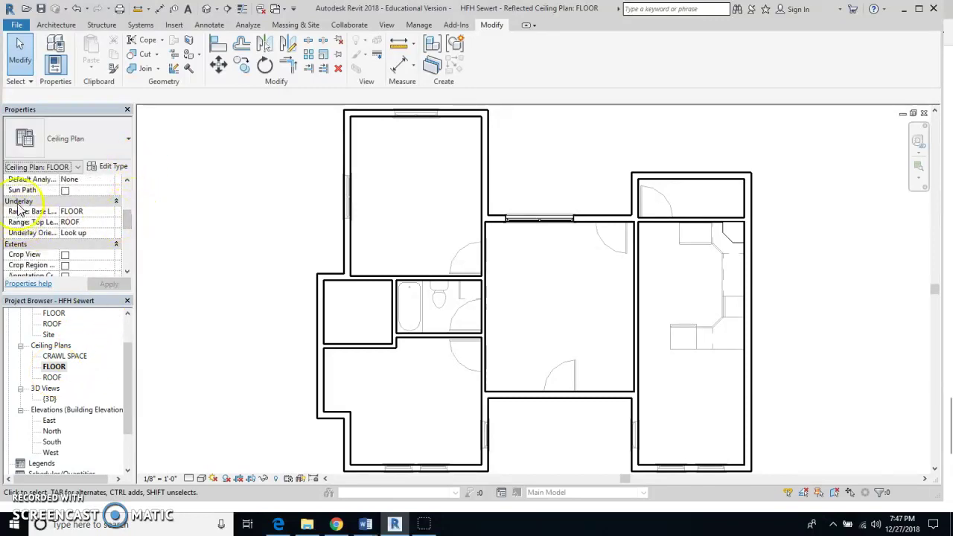
left_click(105, 213)
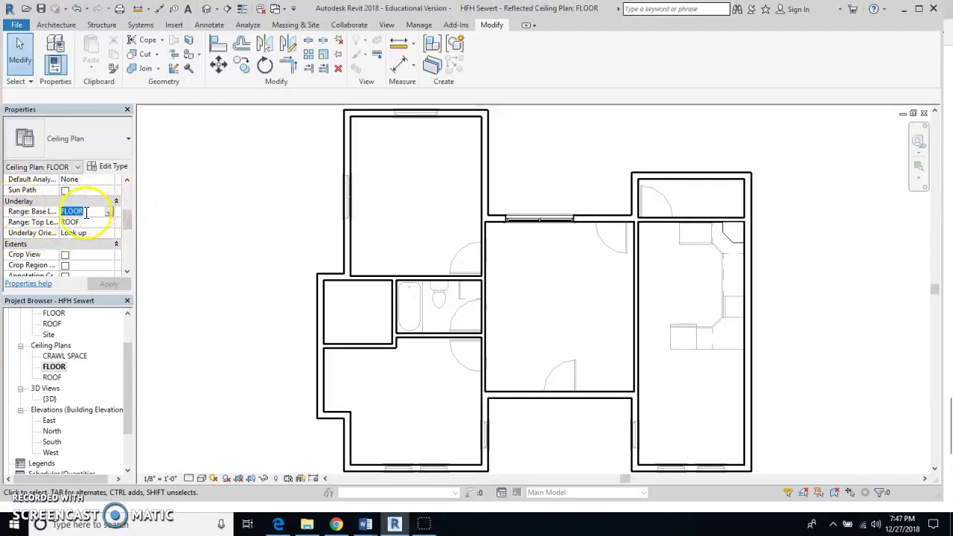
left_click(109, 213)
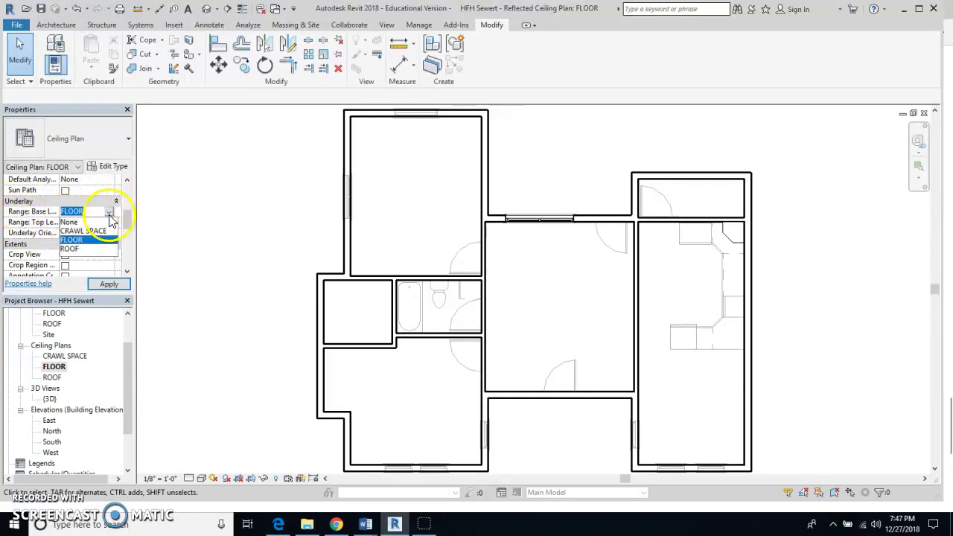
left_click(82, 242)
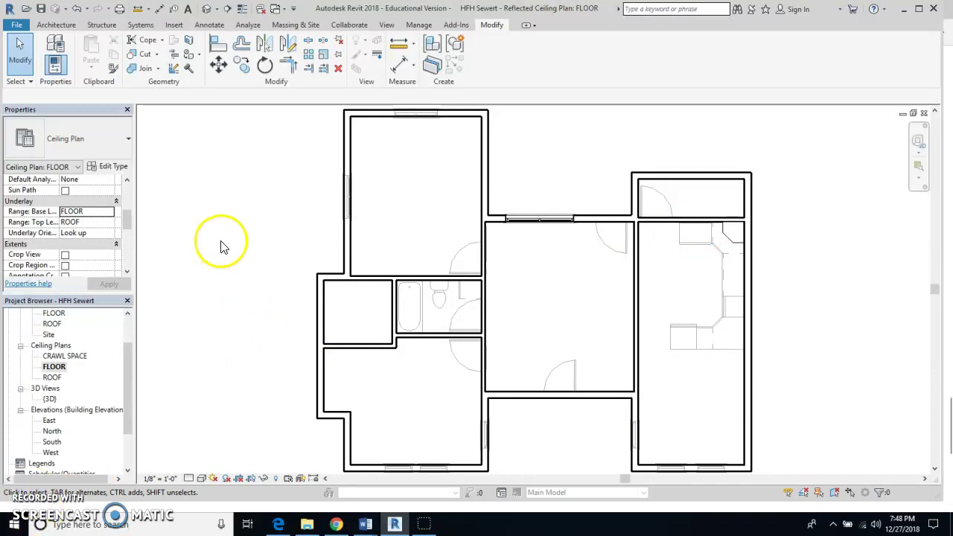
- Start the Ceiling tool with the Compound Ceiling type GWB on Mtl. Stud
left_click(56, 25)
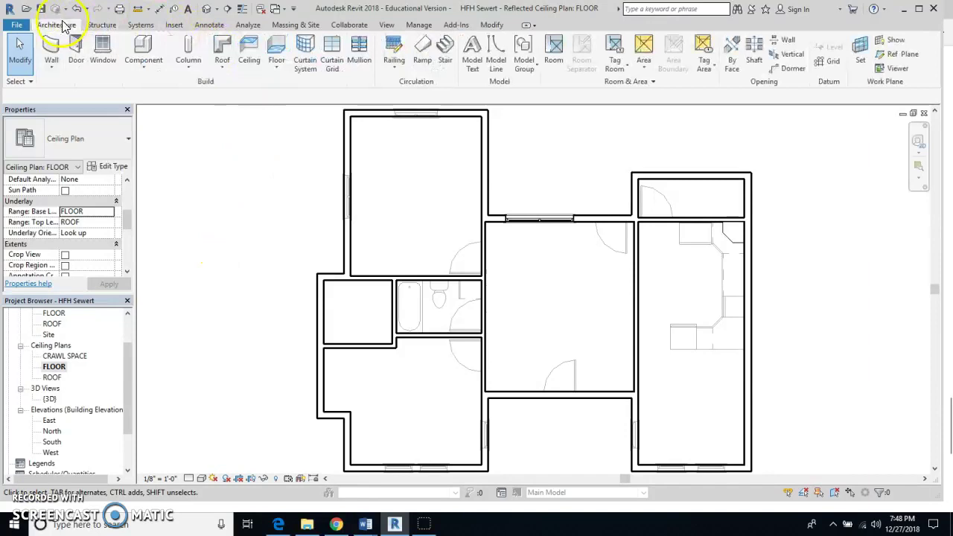
left_click(251, 47)
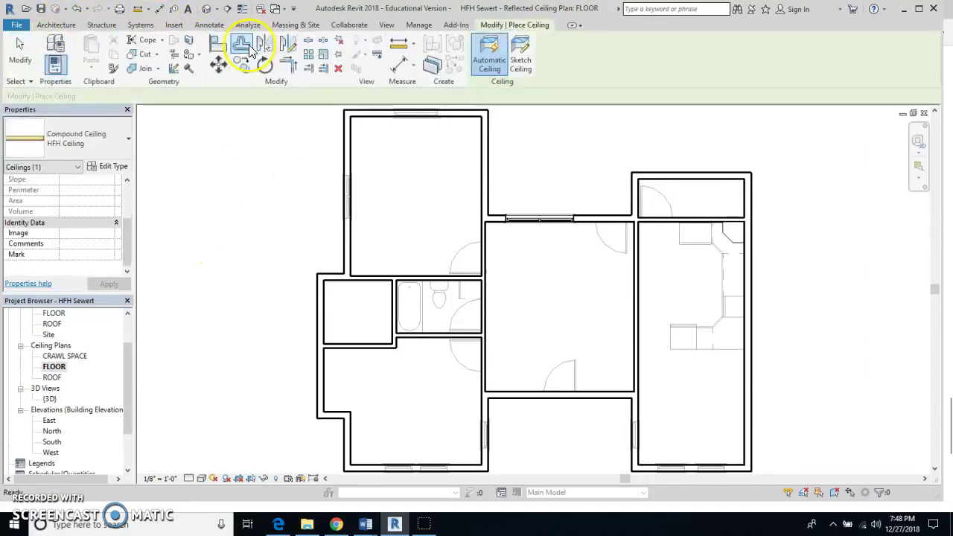
left_click(128, 139)
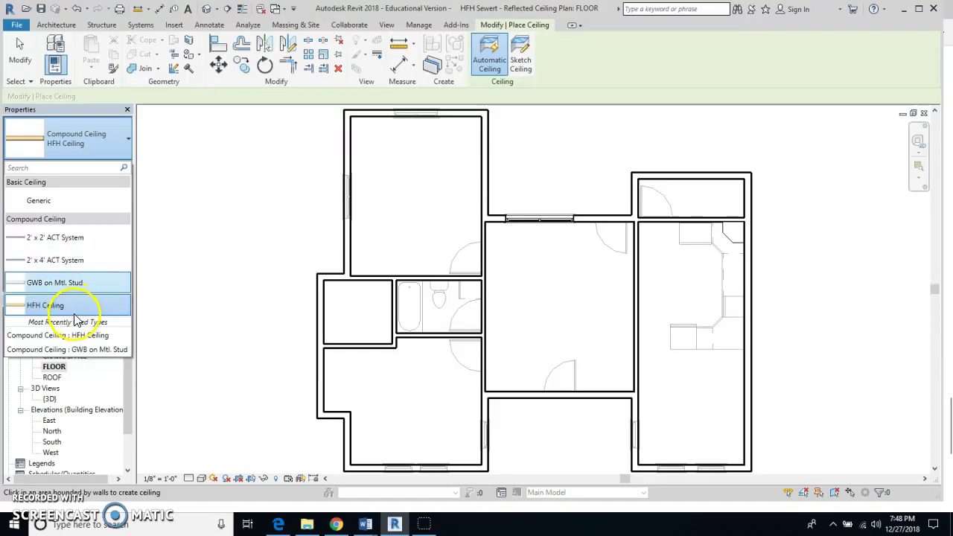
left_click(43, 289)
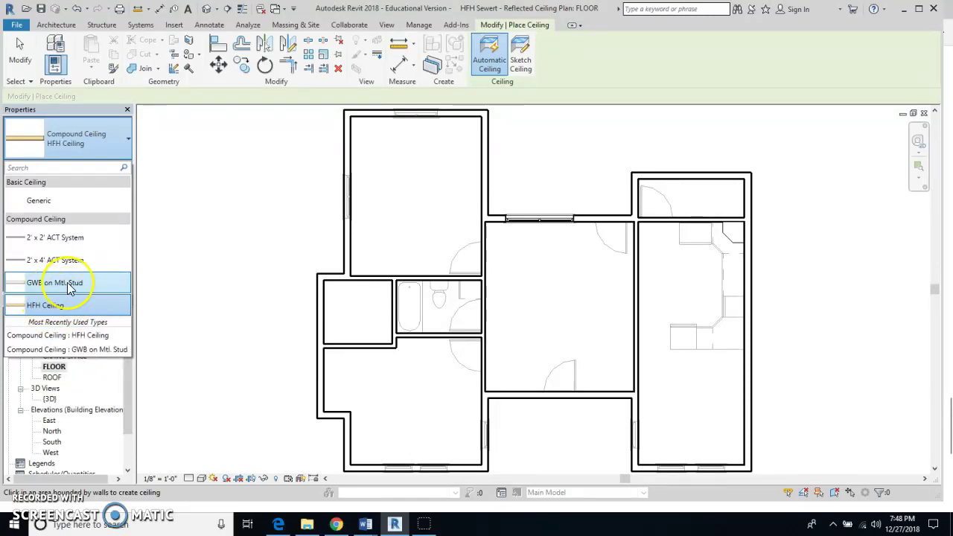
left_click(72, 285)
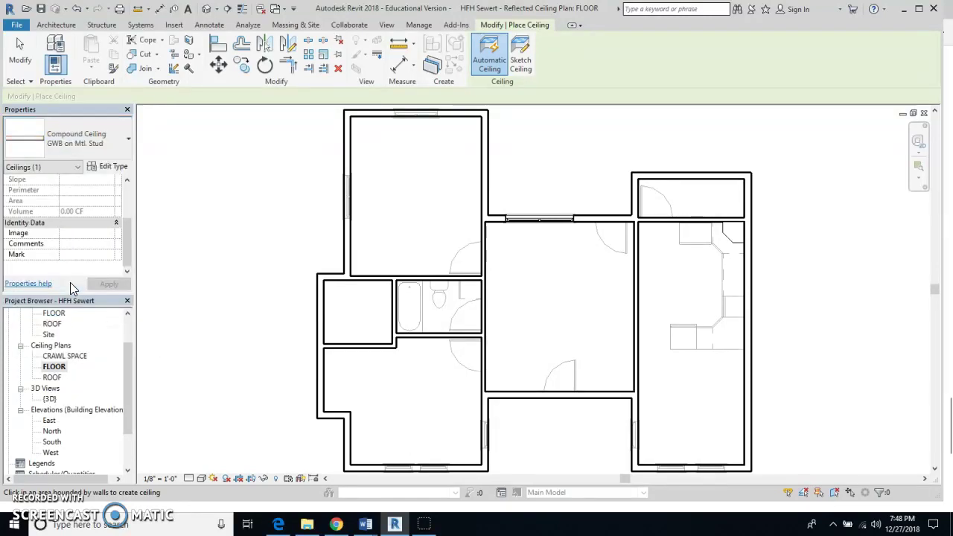
- Duplicate the ceiling type as a new type named HFH Ceiling 2
left_click(110, 166)
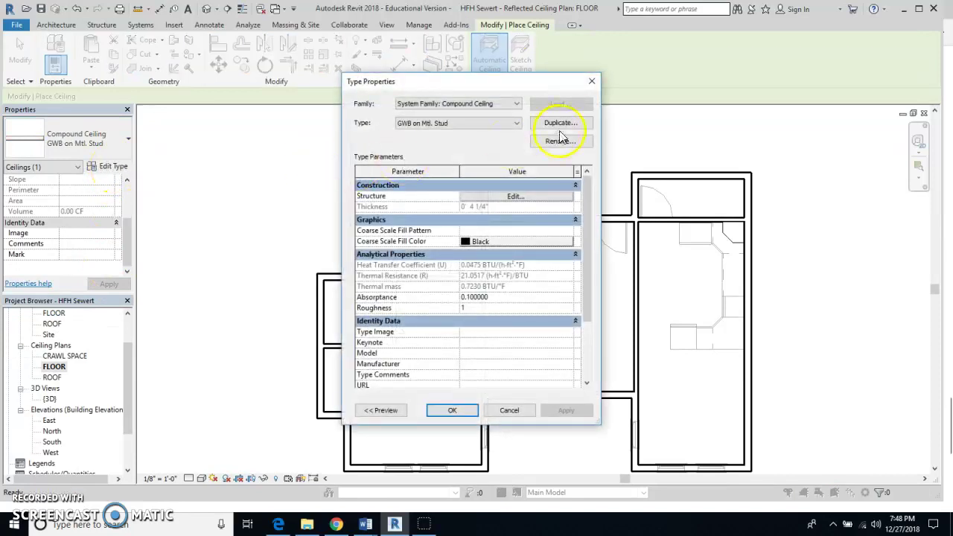
left_click(560, 123)
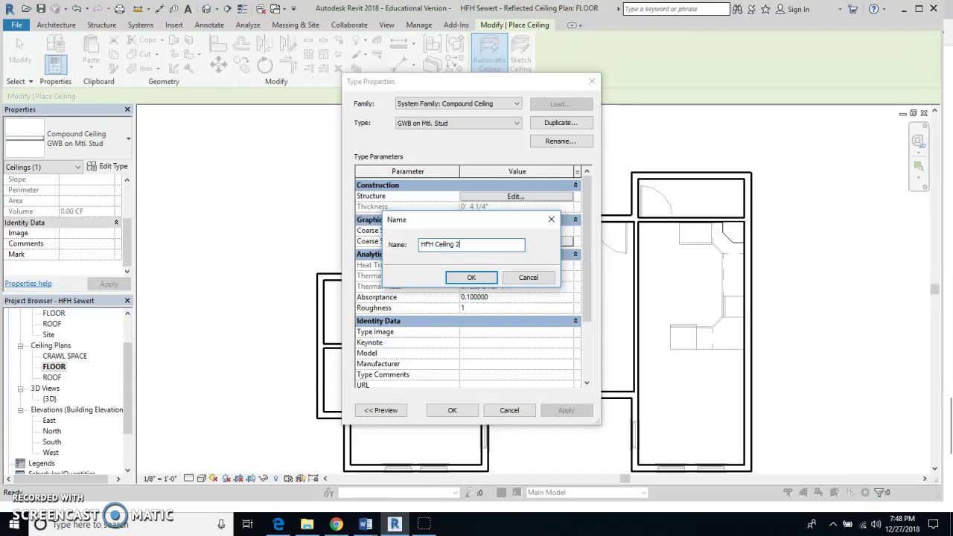
left_click(471, 277)
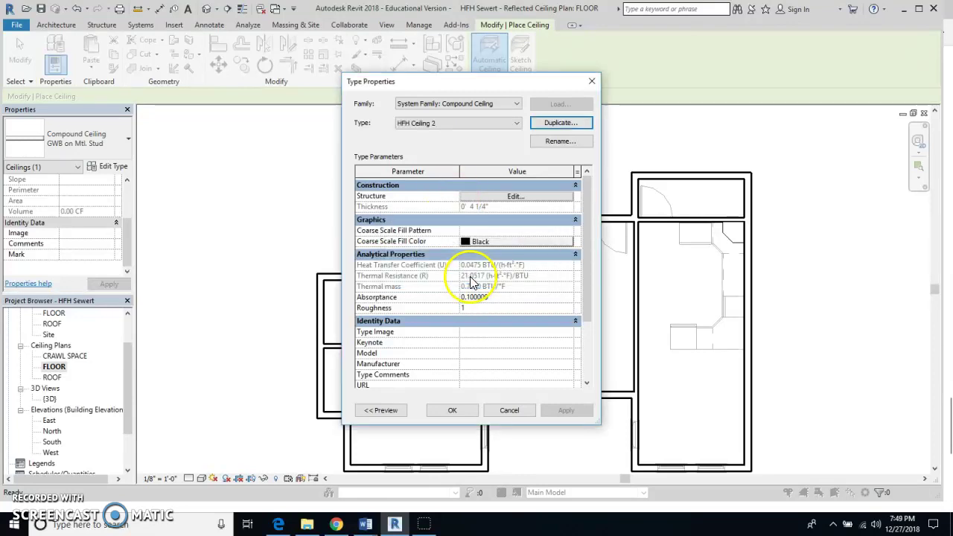
- Set the structure layer material to Softwood, Lumber via a 'soft' library search
left_click(517, 198)
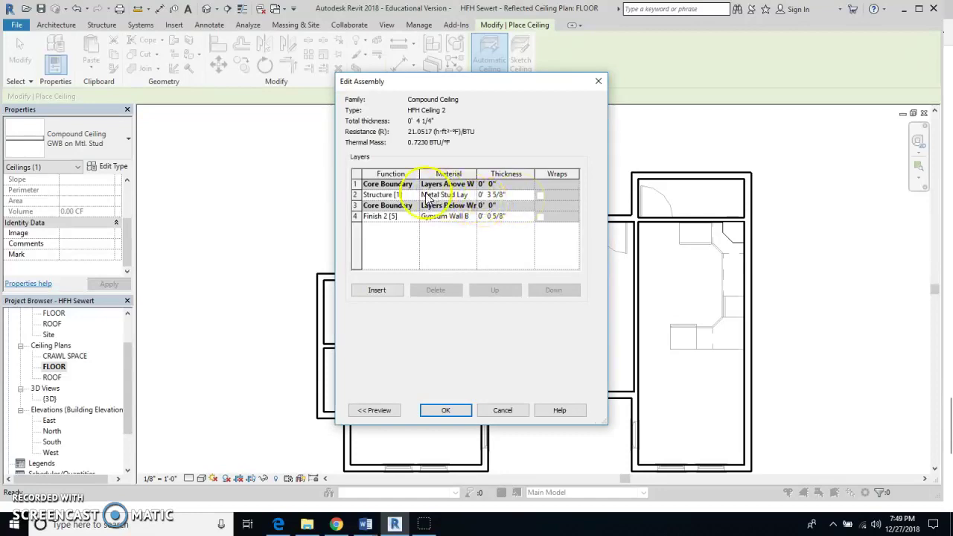
left_click(466, 194)
left_click(471, 194)
left_click(471, 190)
scroll(421, 166, "up", 1)
left_click(435, 112)
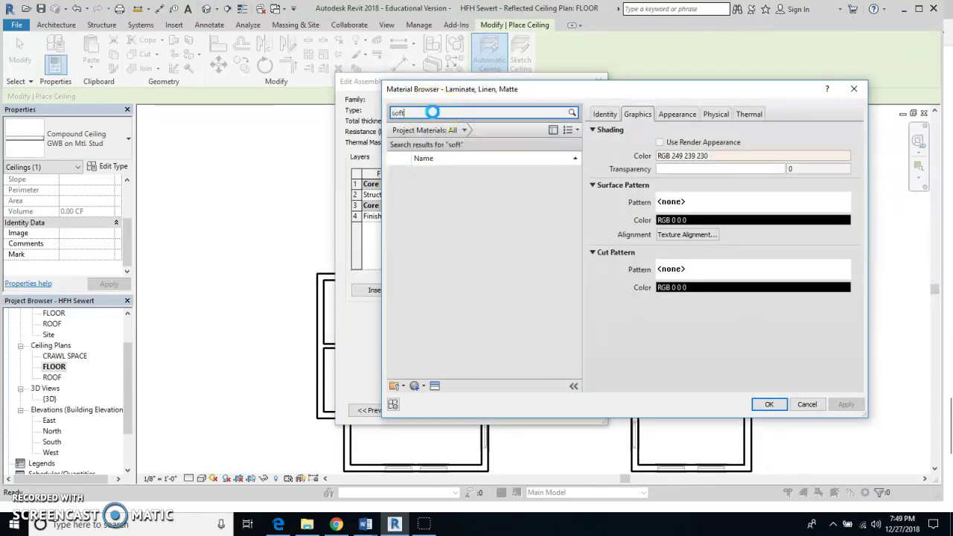
left_click(445, 180)
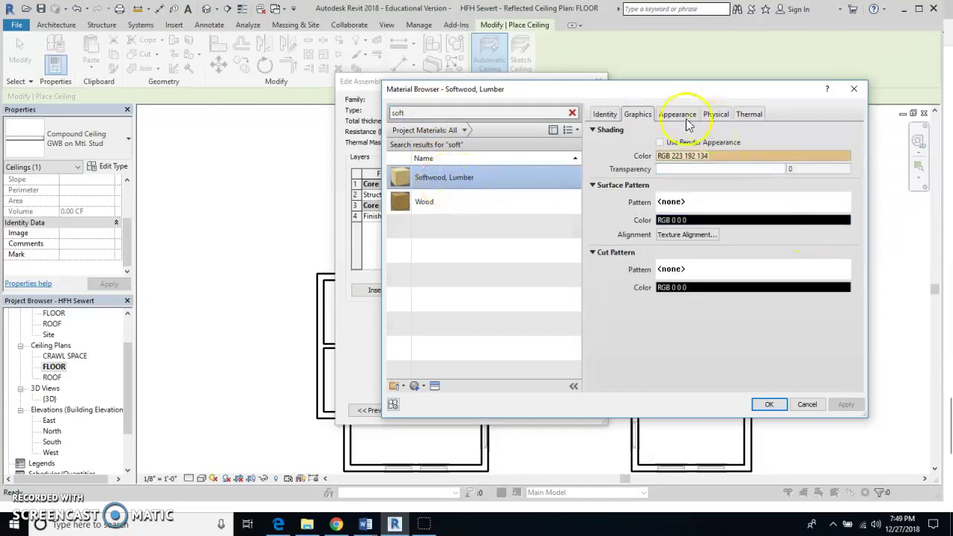
left_click(770, 402)
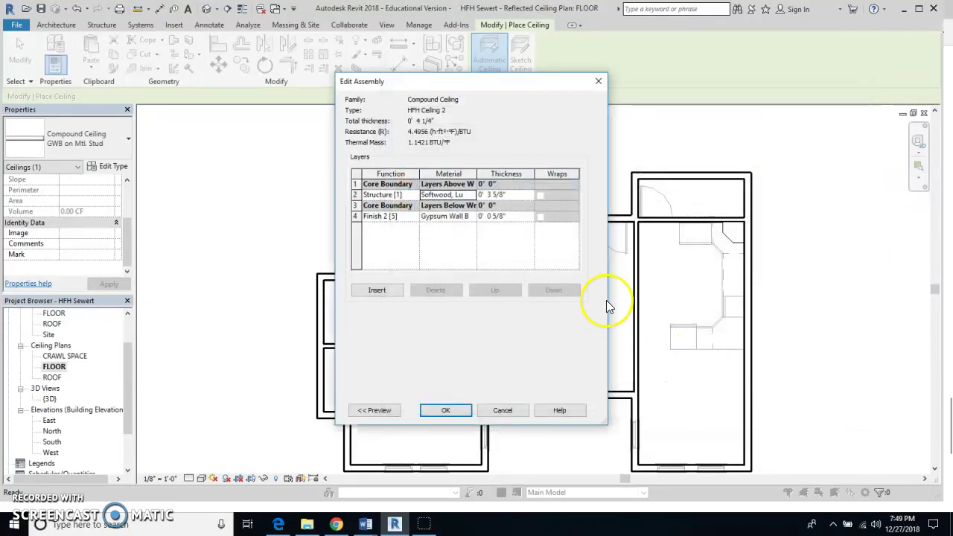
- Change the structure layer thickness to 3 1/2" and accept the assembly
left_click(503, 195)
left_click_drag(505, 195, 500, 195)
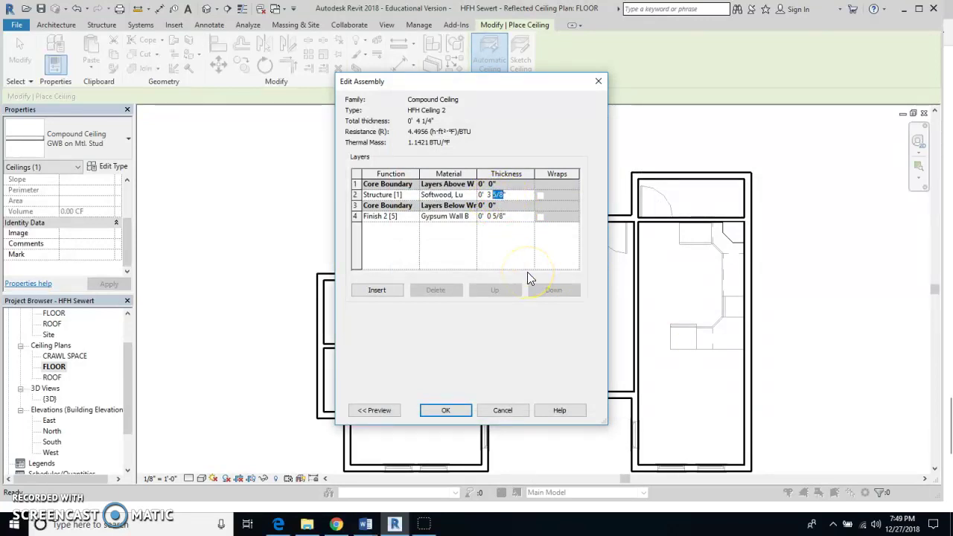
key("BackSpace")
key("BackSpace")
type(".5")
left_click(446, 410)
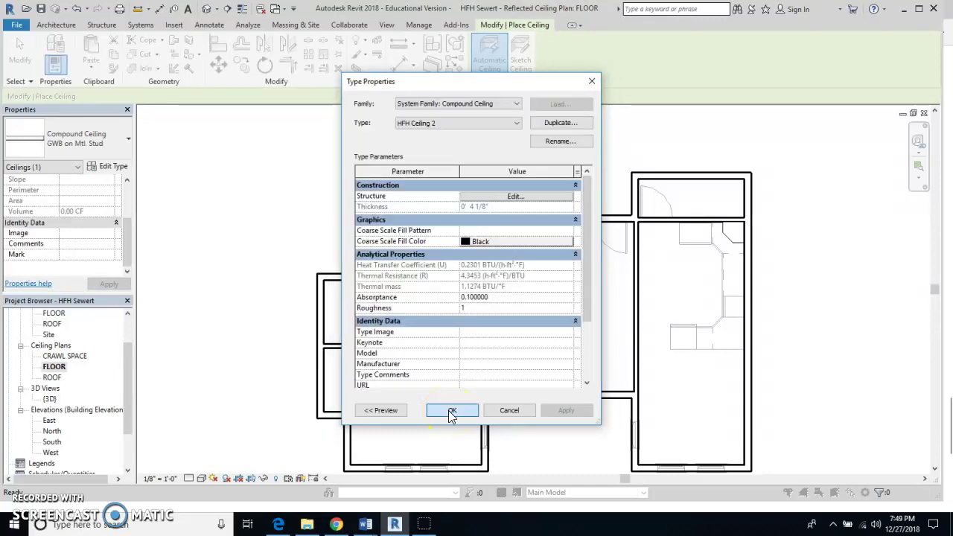
- Close Type Properties, leaving HFH Ceiling 2 as the active ceiling type
left_click(451, 411)
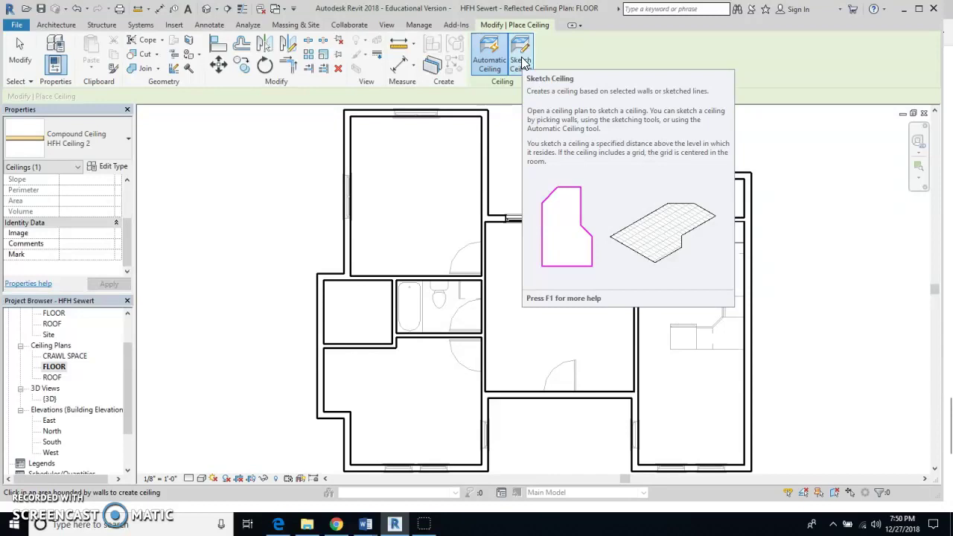
- Switch to Sketch Ceiling mode and frame the lower-left room in view
left_click(522, 63)
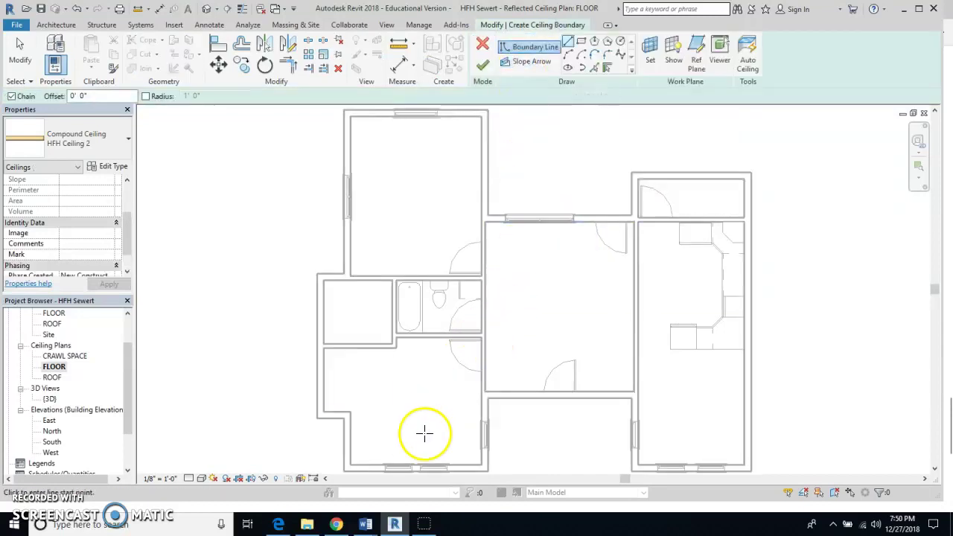
scroll(411, 432, "down", 2)
scroll(419, 461, "up", 5)
middle_click_drag(419, 457, 459, 335)
scroll(460, 336, "up", 3)
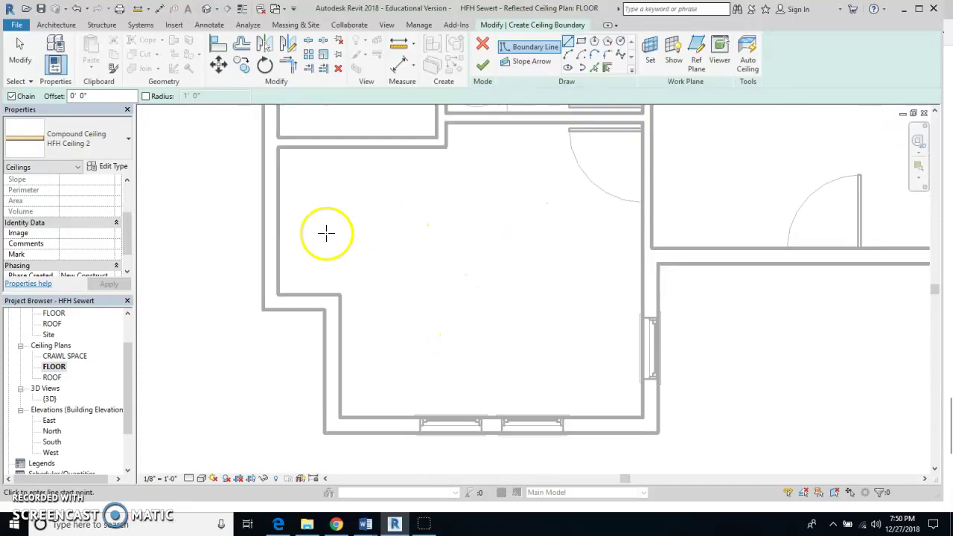
- Trace the notched lower-left room's inner walls as a closed boundary and finish the 158.41 SF ceiling
left_click(279, 147)
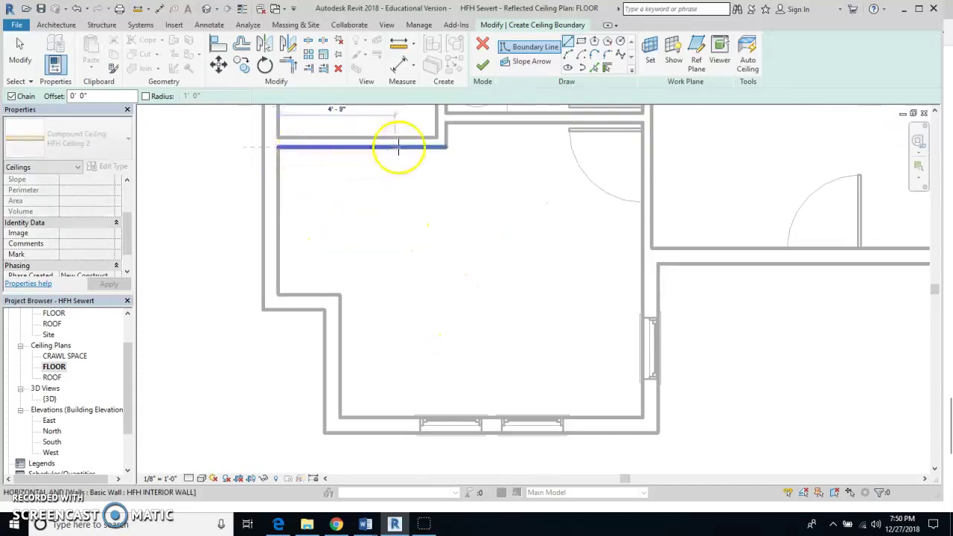
left_click(450, 145)
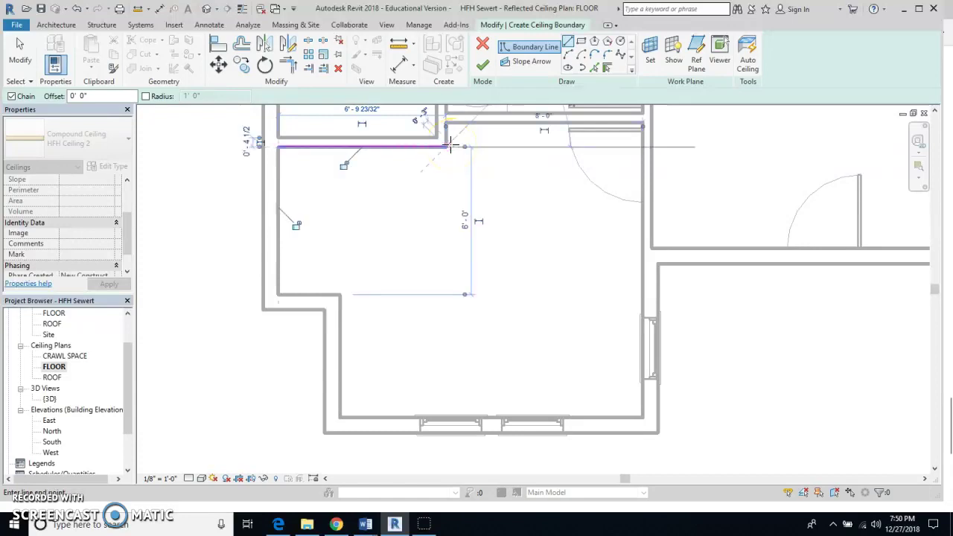
left_click(447, 125)
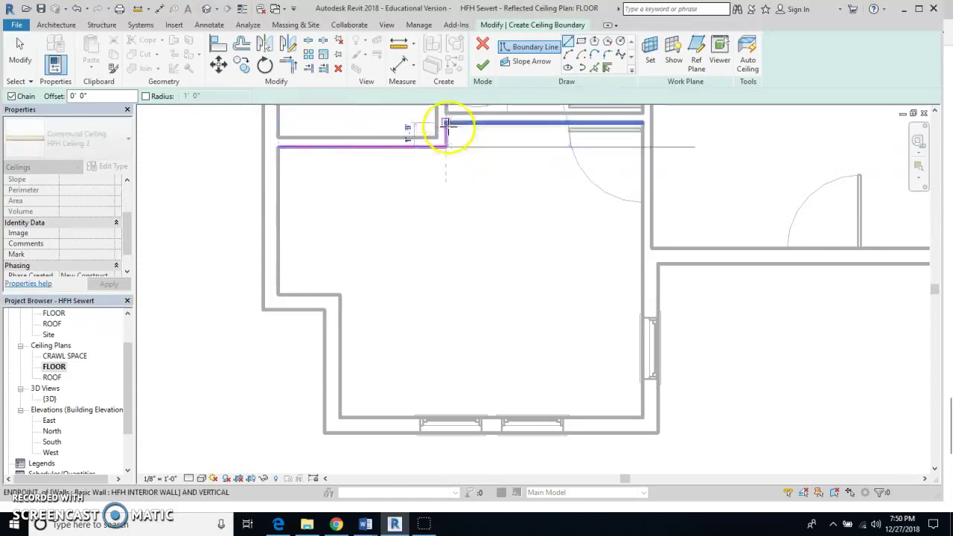
left_click(642, 121)
left_click(642, 417)
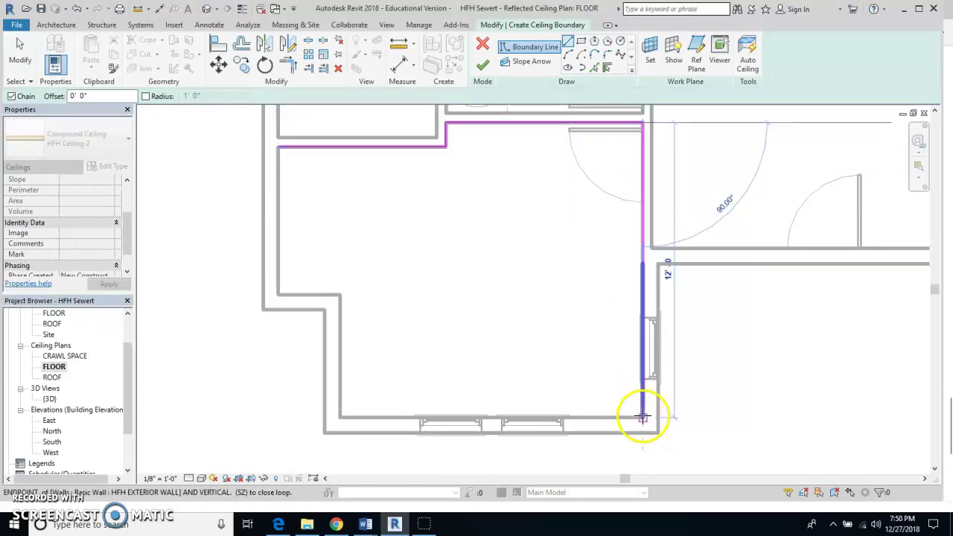
left_click(340, 418)
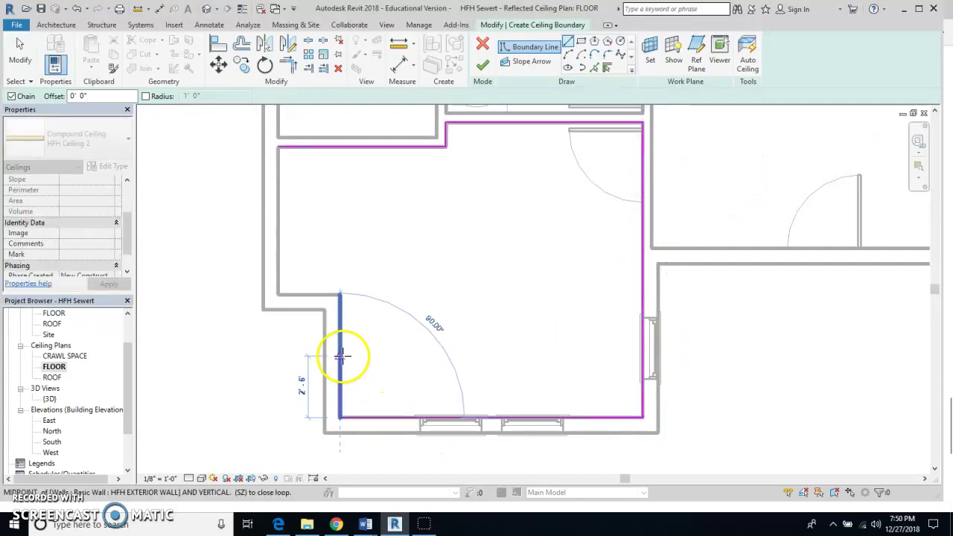
left_click(326, 296)
left_click(278, 294)
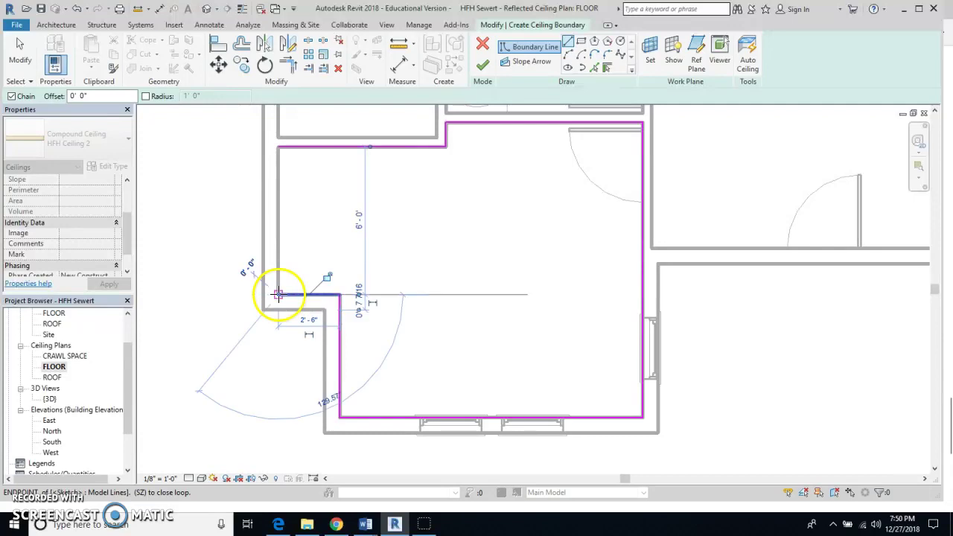
left_click(278, 147)
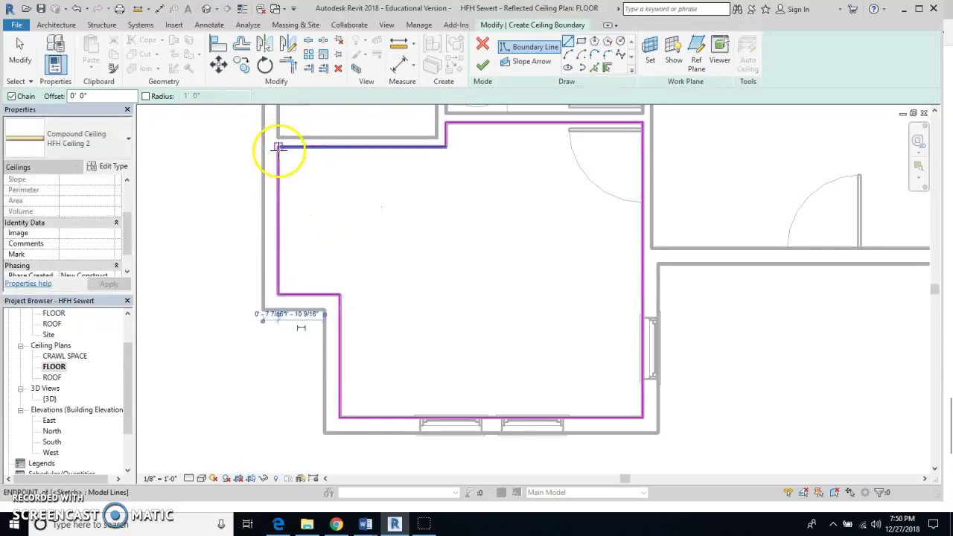
left_click(484, 65)
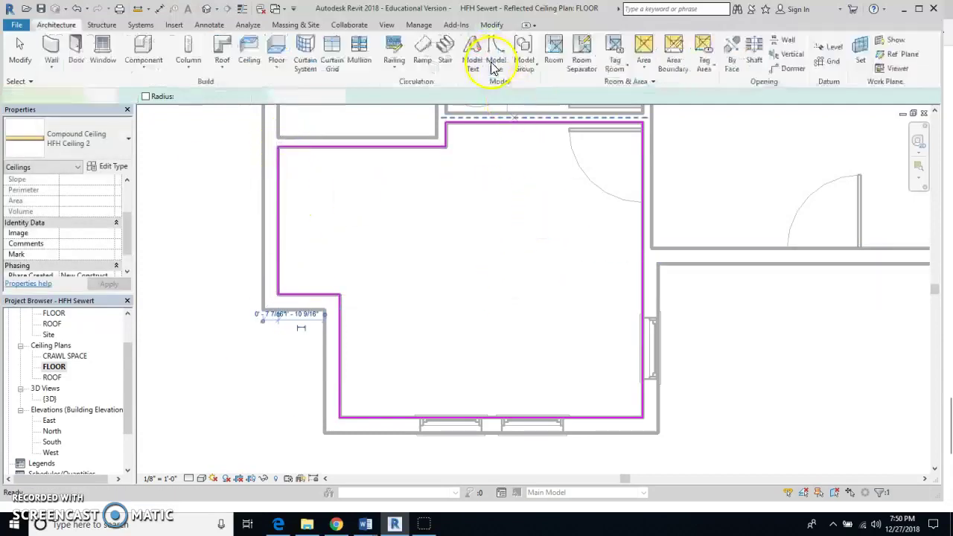
scroll(512, 345, "up", 2)
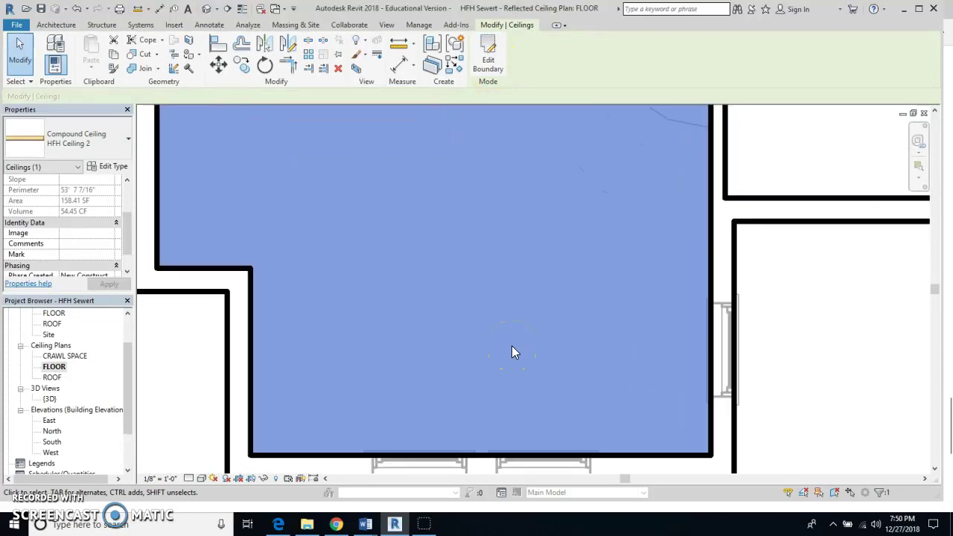
scroll(512, 345, "down", 4)
middle_click_drag(510, 325, 391, 420)
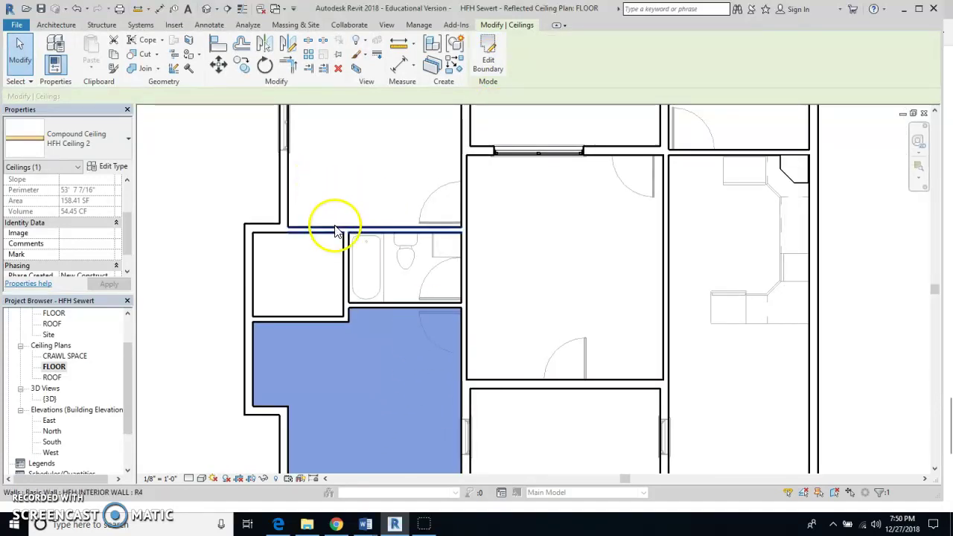
scroll(334, 228, "down", 1)
middle_click_drag(335, 228, 375, 281)
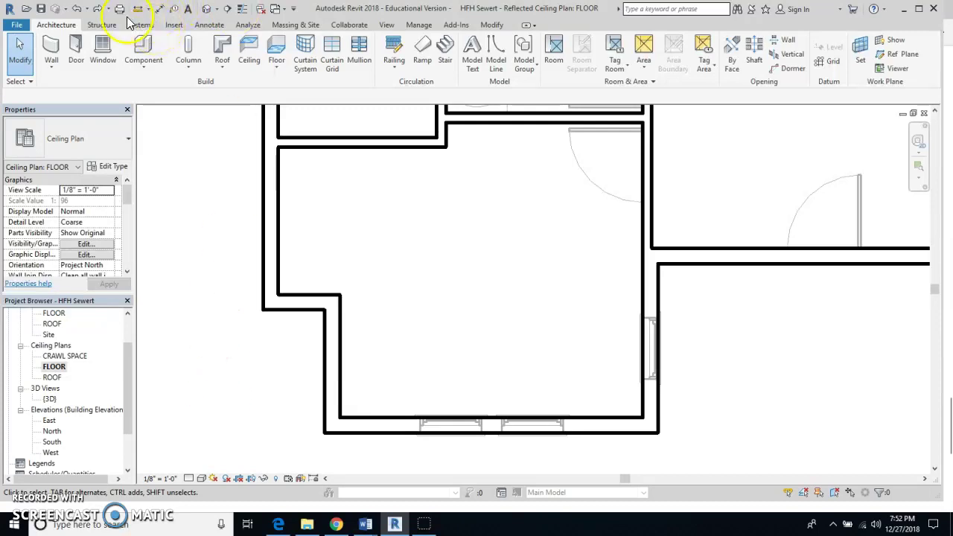
- Open the default {3D} view of the house
left_click(206, 10)
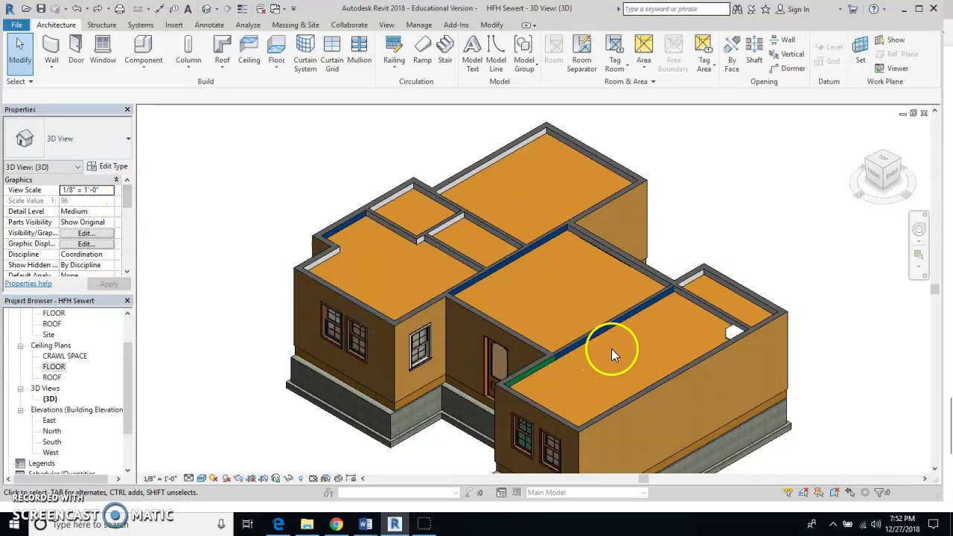
- Raise the right-hand room's ceiling to an 8' 6" Height Offset From Level
left_click(703, 314)
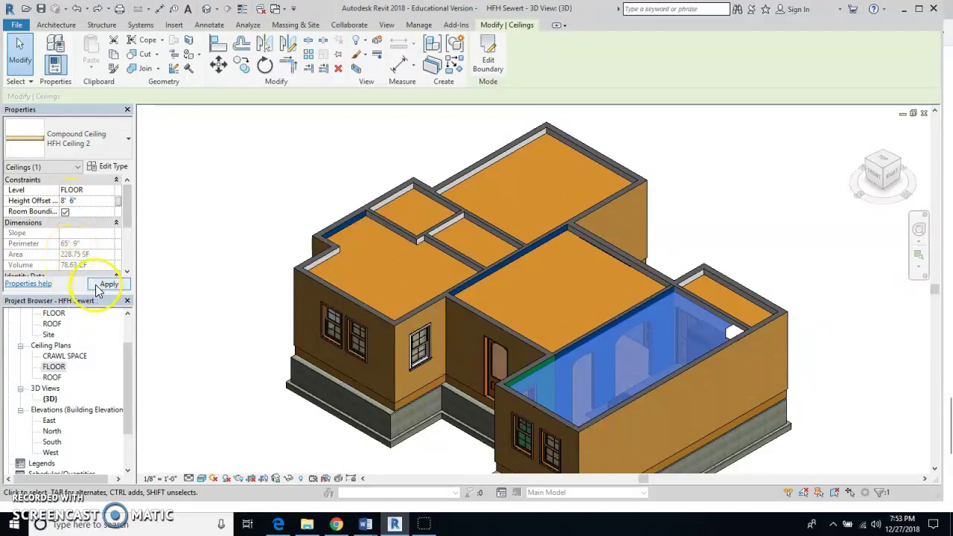
left_click(98, 283)
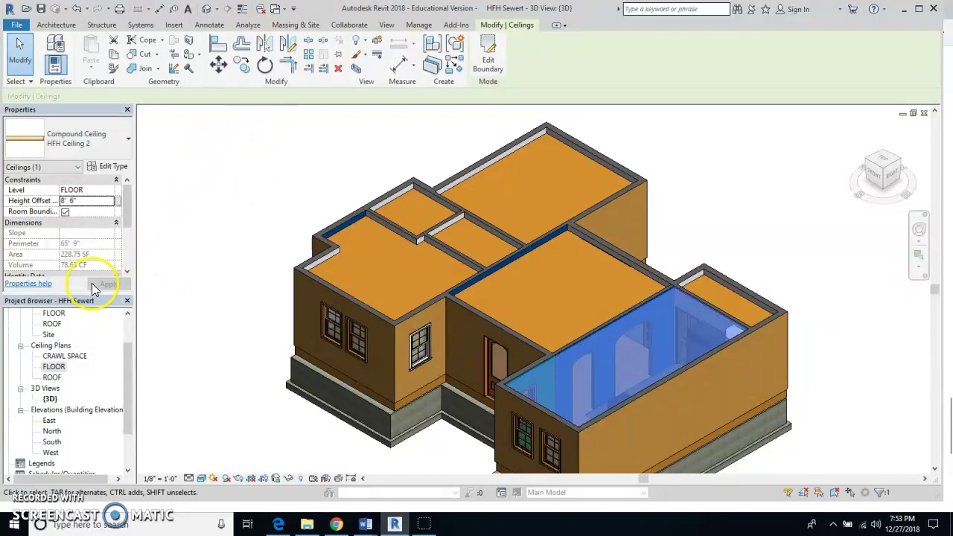
left_click(227, 257)
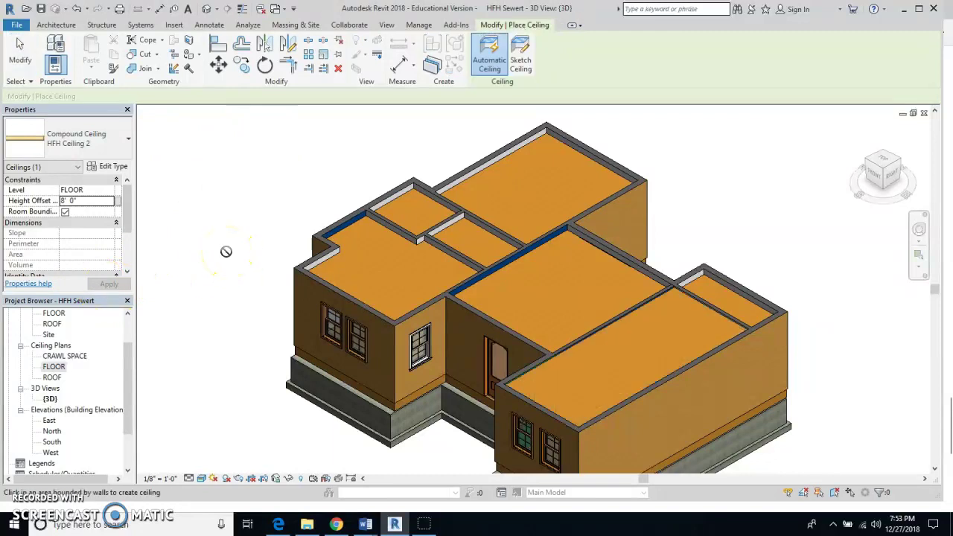
scroll(711, 285, "down", 1)
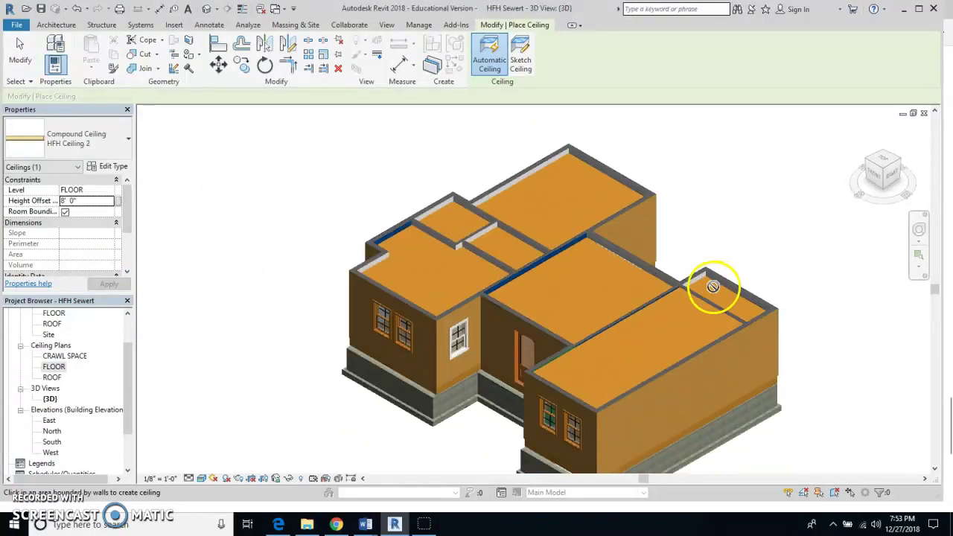